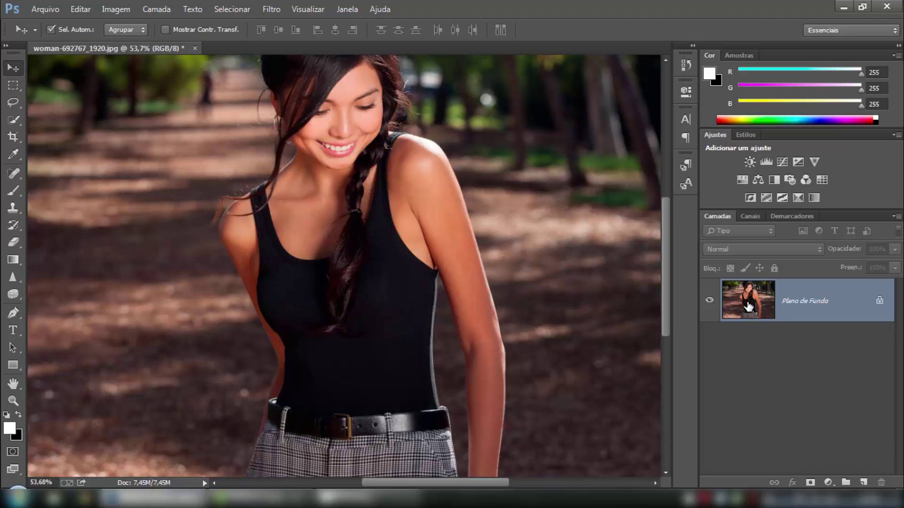
Duplicate the Plano de Fundo layer into a new layer, Camada 1, using Ctrl+J
key(ctrl+j)
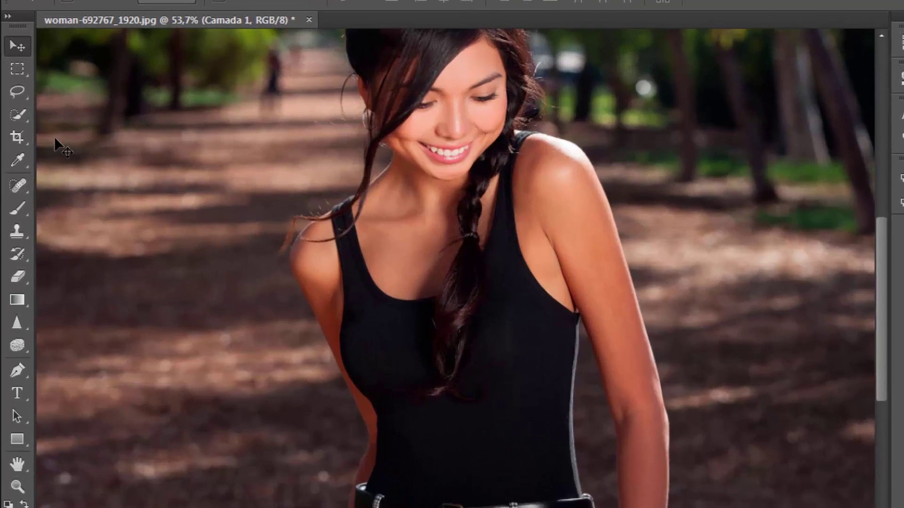
Quick-select the black tank top, subtracting the belt, braid and strap top from the selection
click(19, 116)
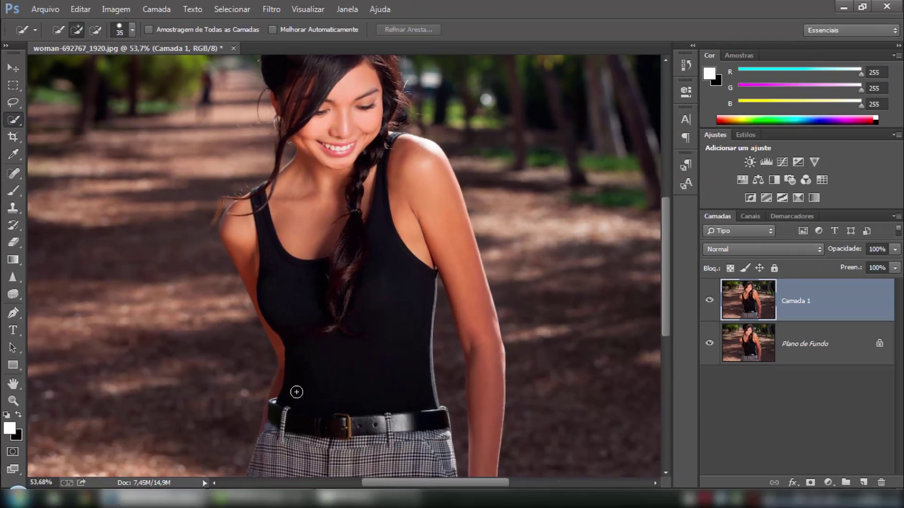
mouse_move(296, 390)
mouse_down()
mouse_move(335, 372)
mouse_move(343, 329)
mouse_up()
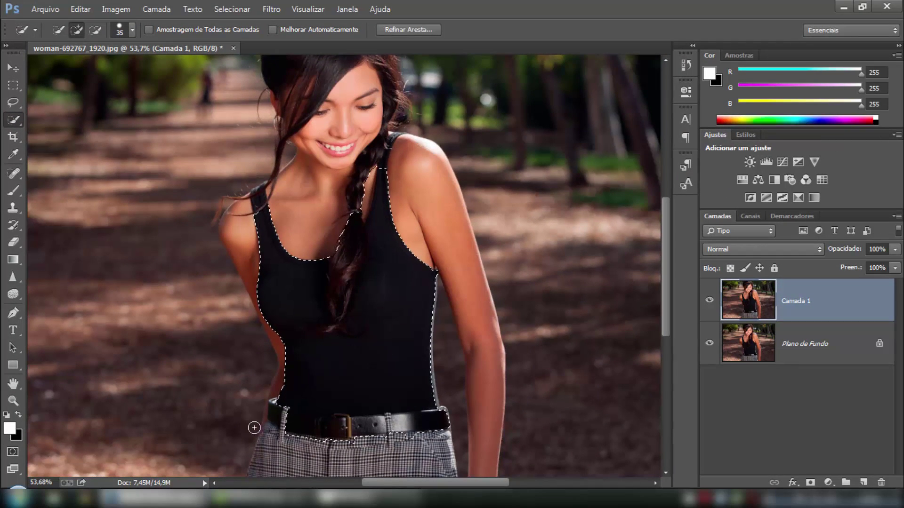
mouse_move(264, 425)
mouse_down()
mouse_move(351, 440)
mouse_move(421, 430)
mouse_move(455, 406)
mouse_up()
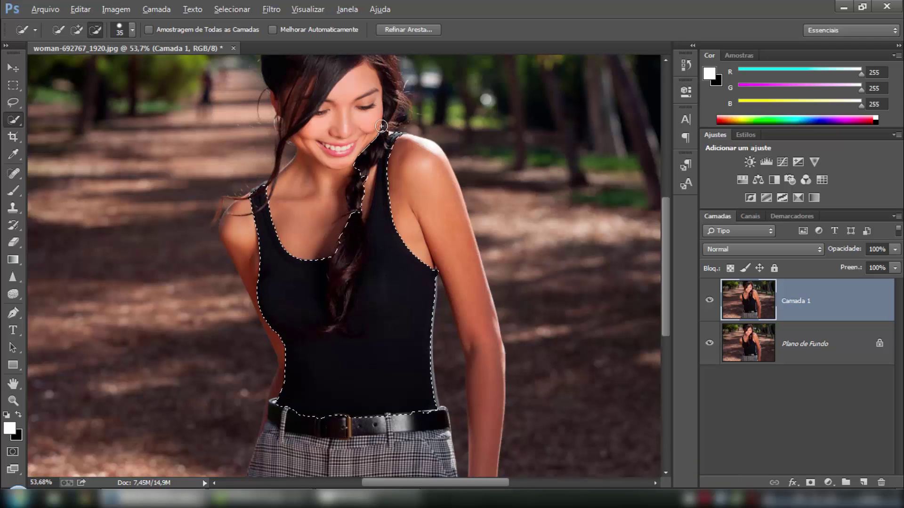
mouse_move(377, 169)
mouse_down()
mouse_move(373, 131)
mouse_move(347, 231)
mouse_up()
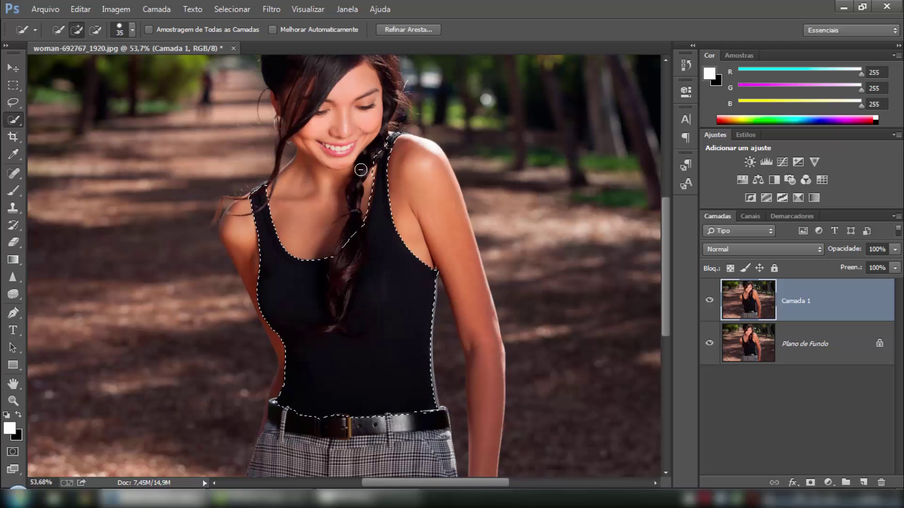
drag(369, 147, 368, 166)
key(alt)
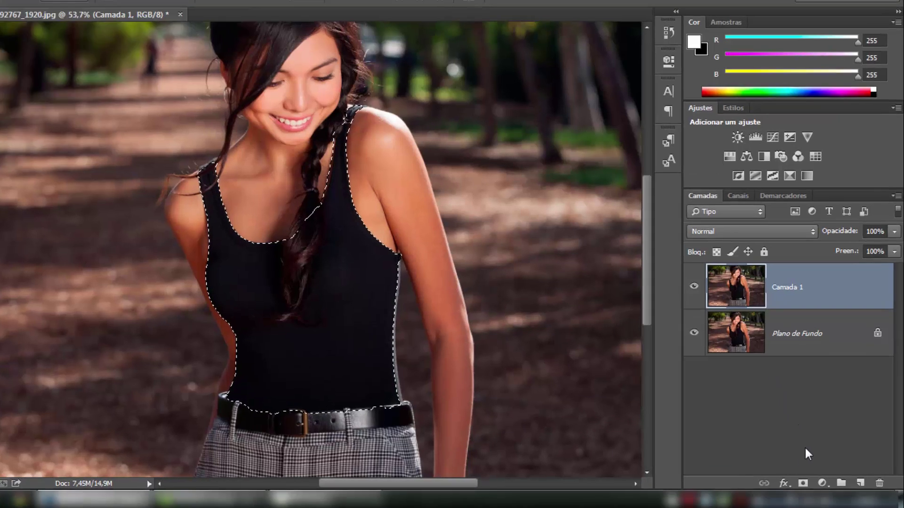
Add a layer mask to Camada 1, then toggle Plano de Fundo's visibility off and on to check it
click(803, 483)
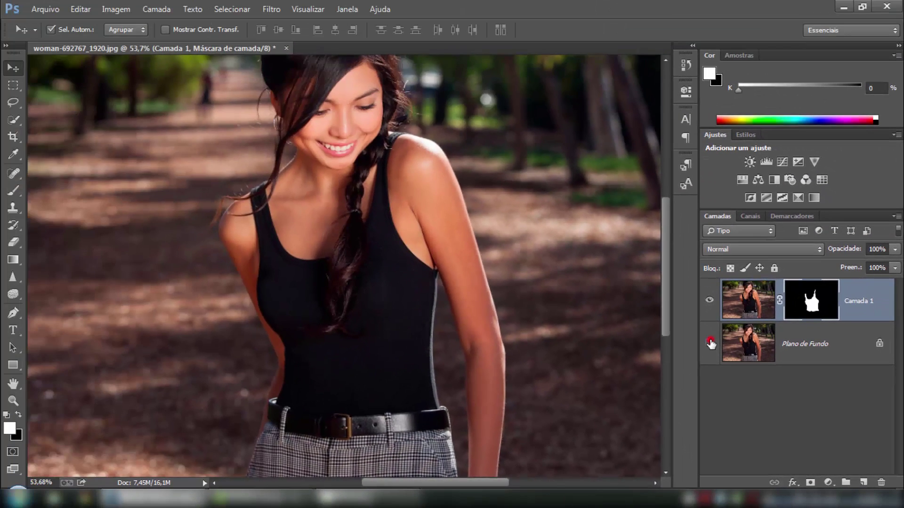
click(709, 343)
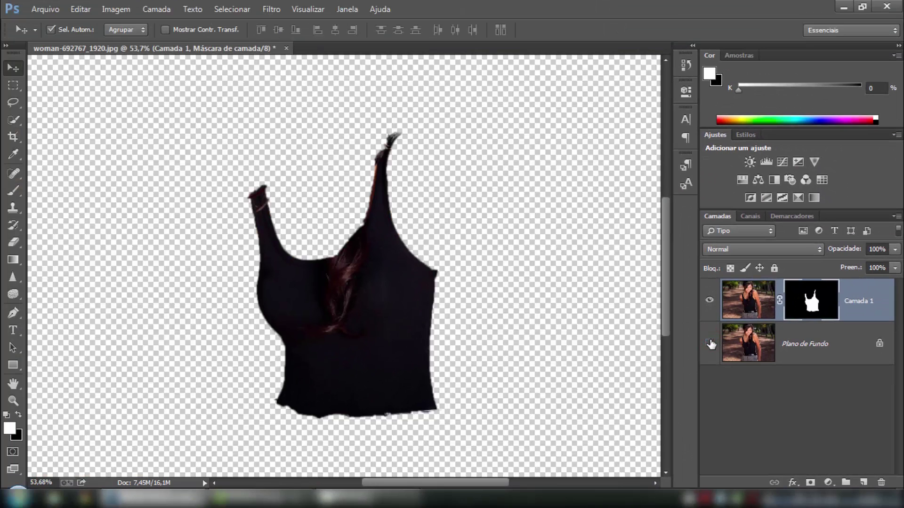
click(710, 343)
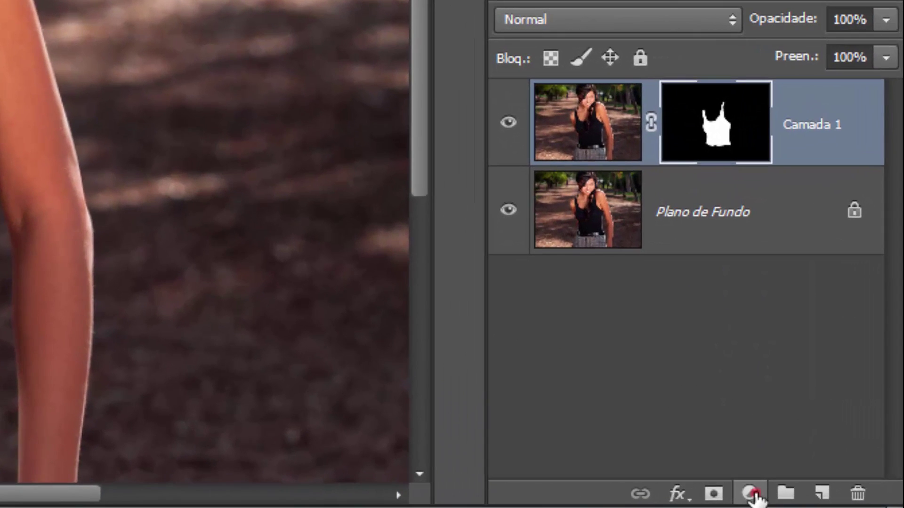
Add a Matiz/Saturação adjustment layer with Colorize on, clipped to Camada 1
click(782, 490)
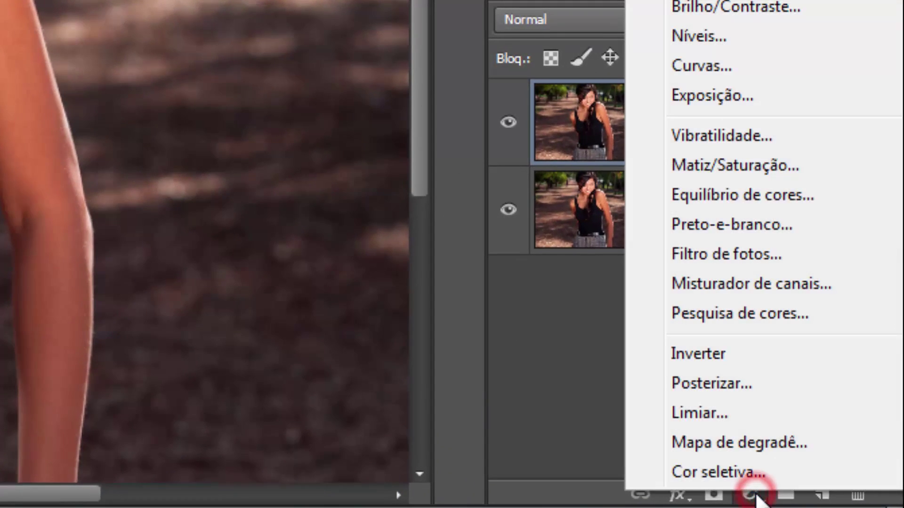
click(723, 167)
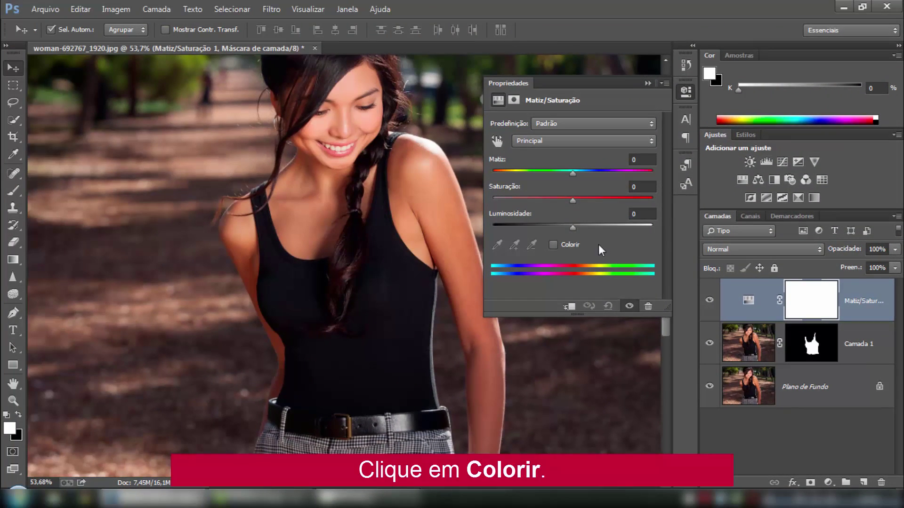
click(552, 244)
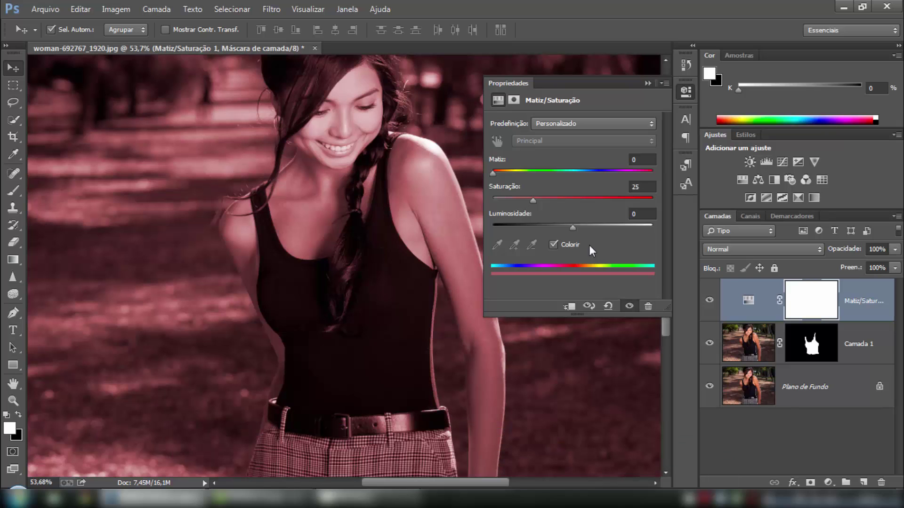
click(569, 306)
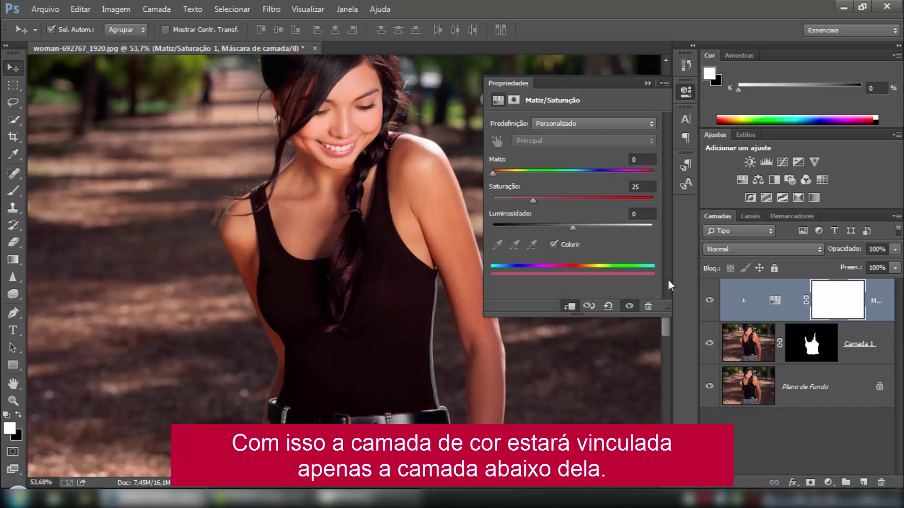
Tune the Hue/Saturation sliders to Hue 360, Saturation 100 and Lightness 5
click(749, 309)
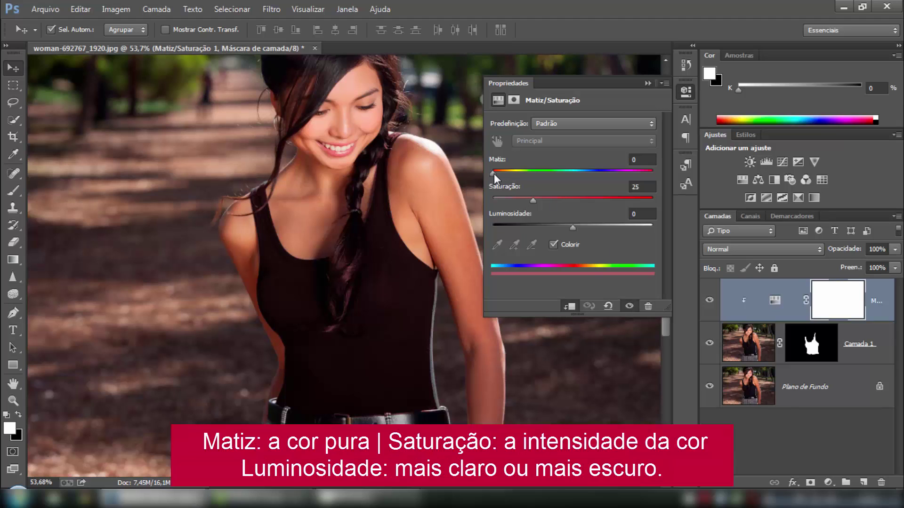
drag(493, 173, 524, 173)
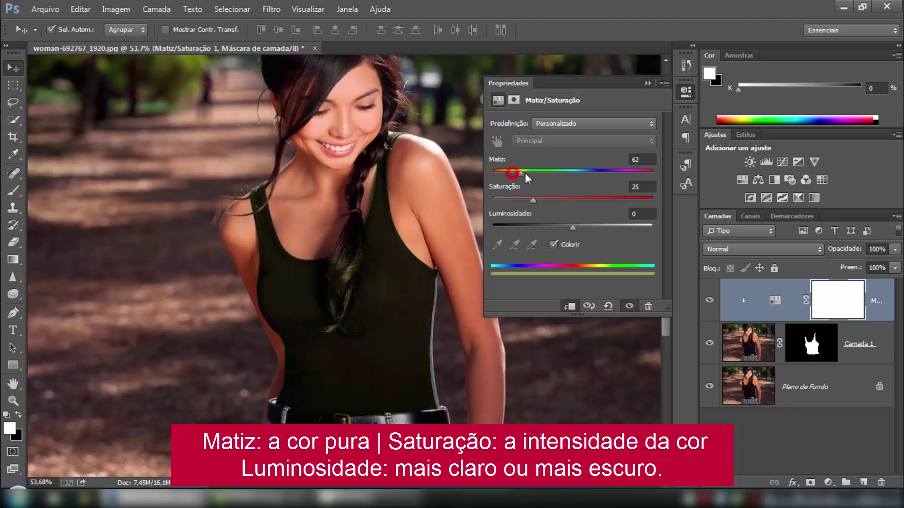
drag(524, 173, 625, 203)
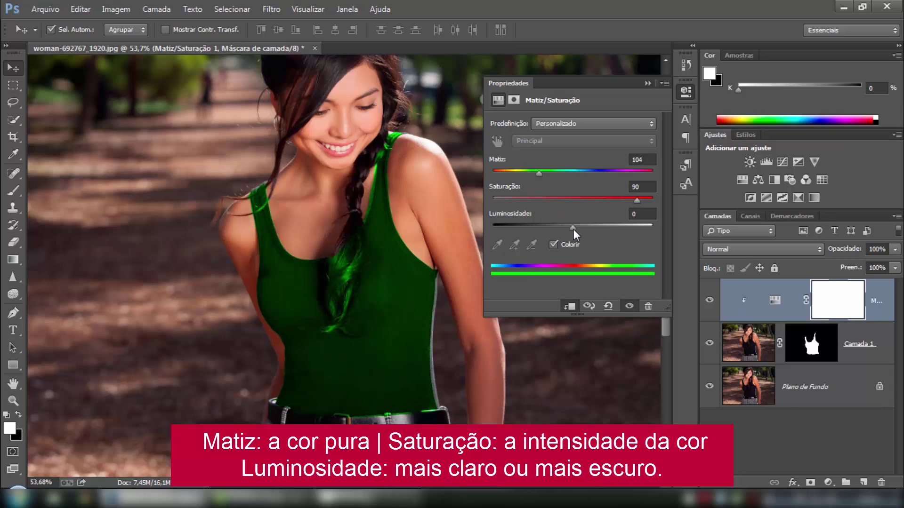
mouse_move(570, 229)
mouse_down()
mouse_move(532, 231)
mouse_move(600, 228)
mouse_move(577, 230)
mouse_up()
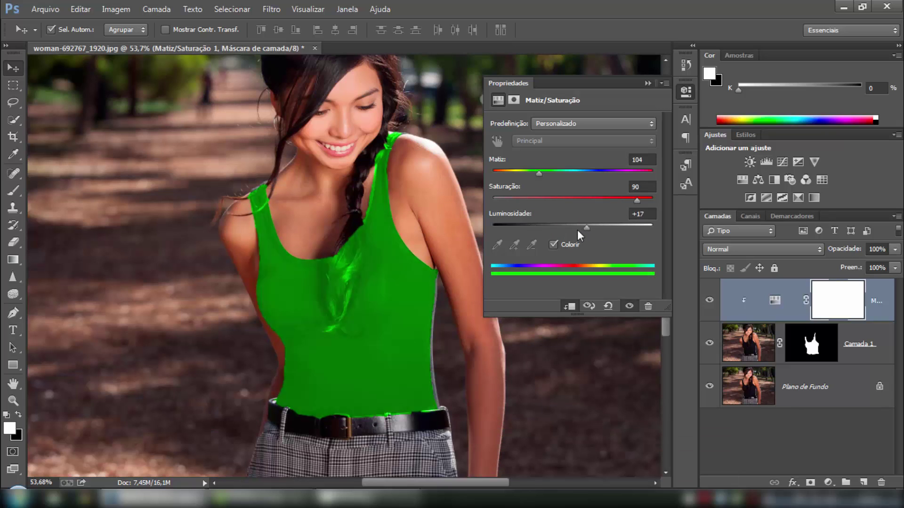
double_click(641, 214)
text(5)
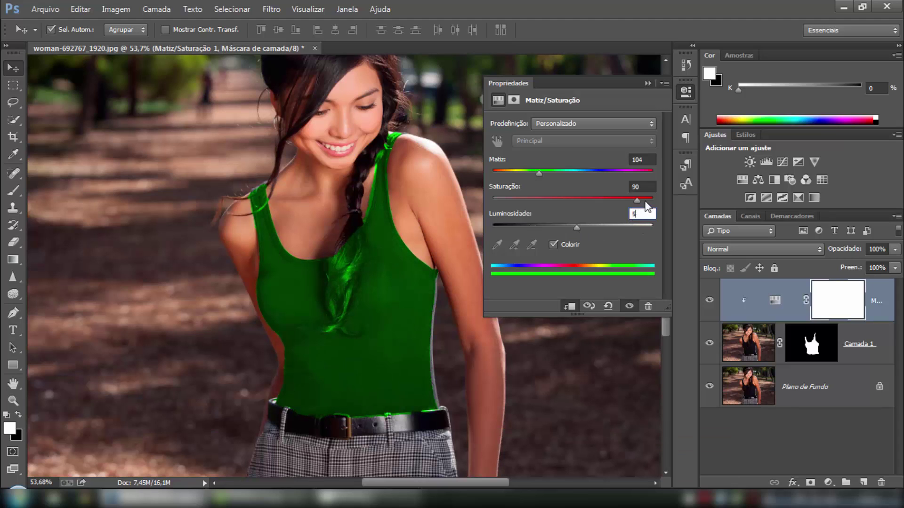
drag(637, 200, 647, 201)
drag(541, 174, 659, 174)
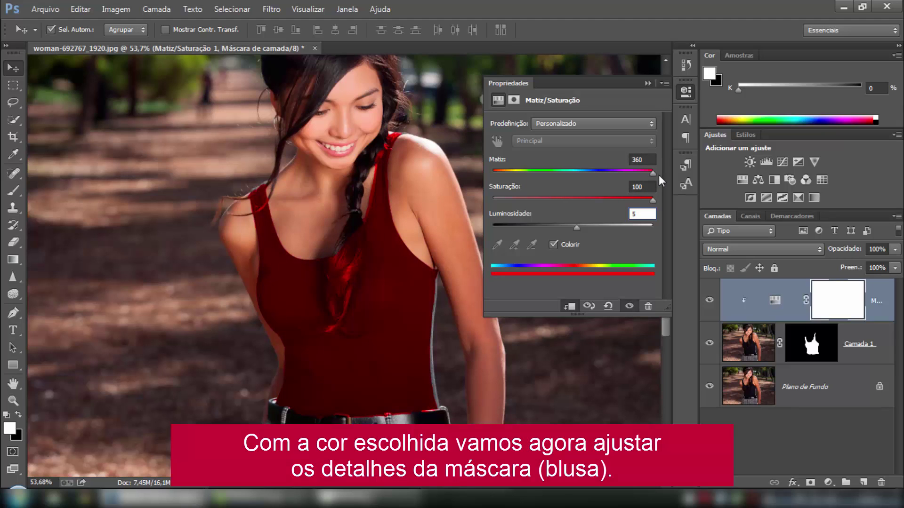
click(648, 161)
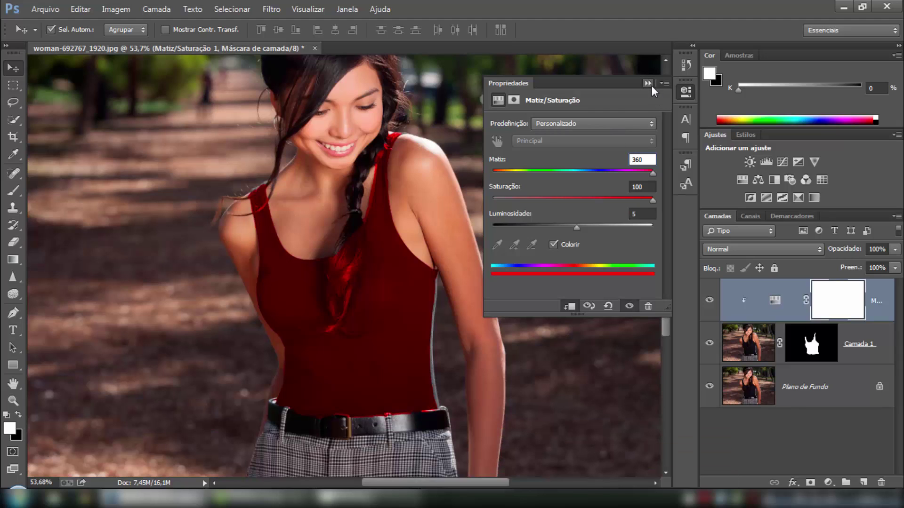
Erase a test streak on Camada 1's mask, then swap colours and restore the red
click(649, 83)
click(811, 343)
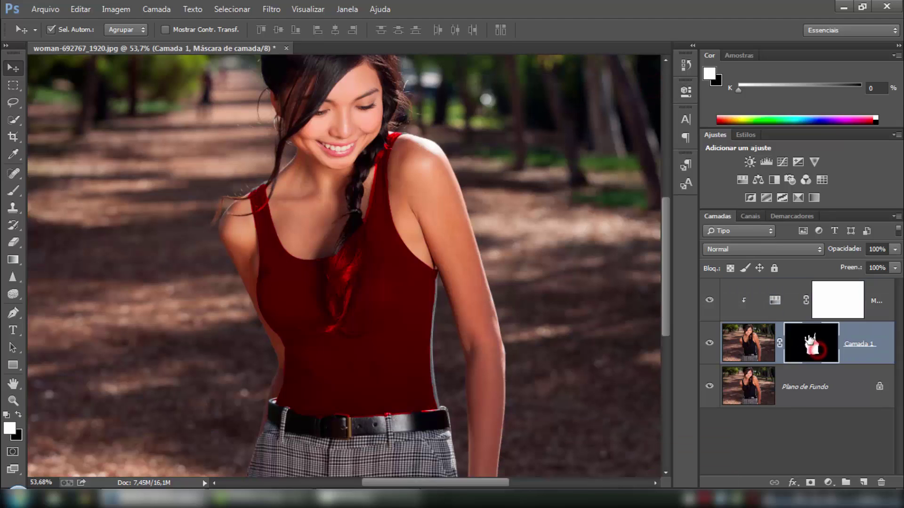
click(14, 242)
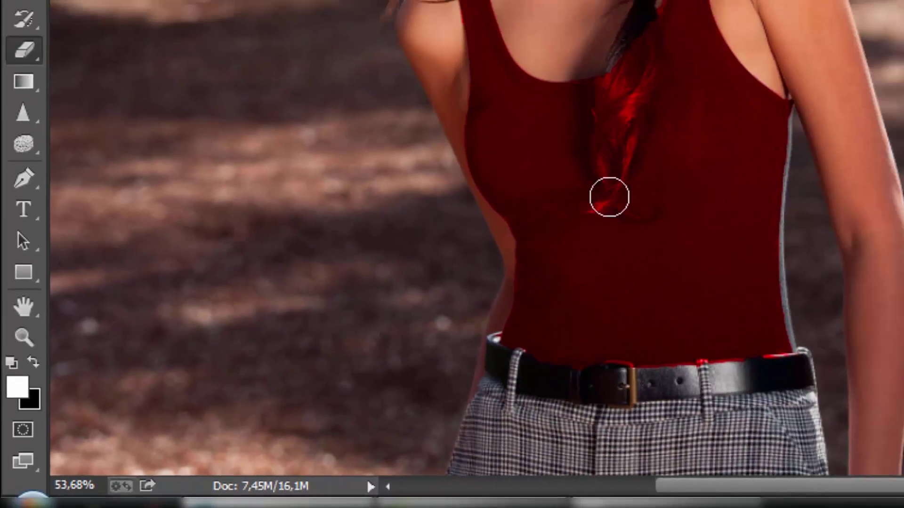
drag(386, 285, 395, 374)
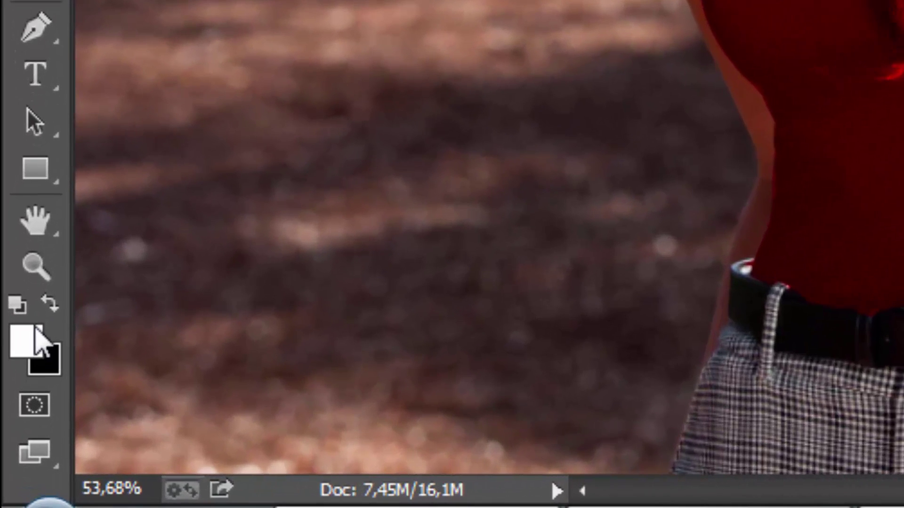
click(49, 304)
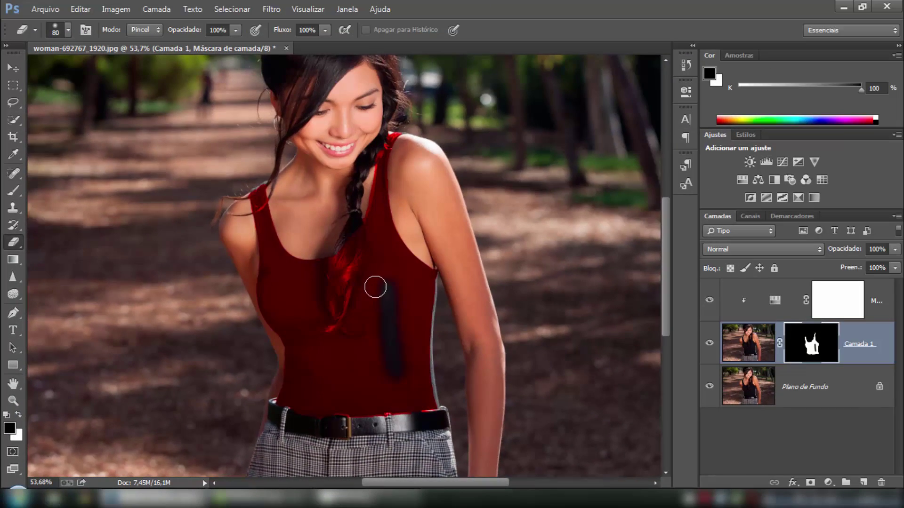
mouse_move(373, 282)
mouse_down()
mouse_move(399, 327)
mouse_move(398, 294)
mouse_move(389, 339)
mouse_move(375, 355)
mouse_move(381, 298)
mouse_move(381, 318)
mouse_up()
Zoom in and erase the red spill along the belt's top edge with a smaller black eraser
scroll(383, 328, up, 1)
scroll(384, 329, up, 2)
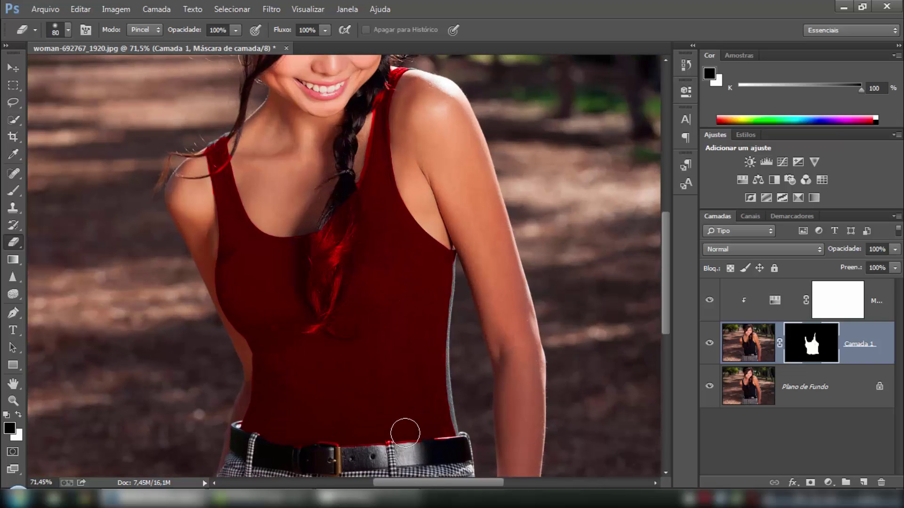
scroll(405, 432, up, 3)
scroll(404, 430, up, 3)
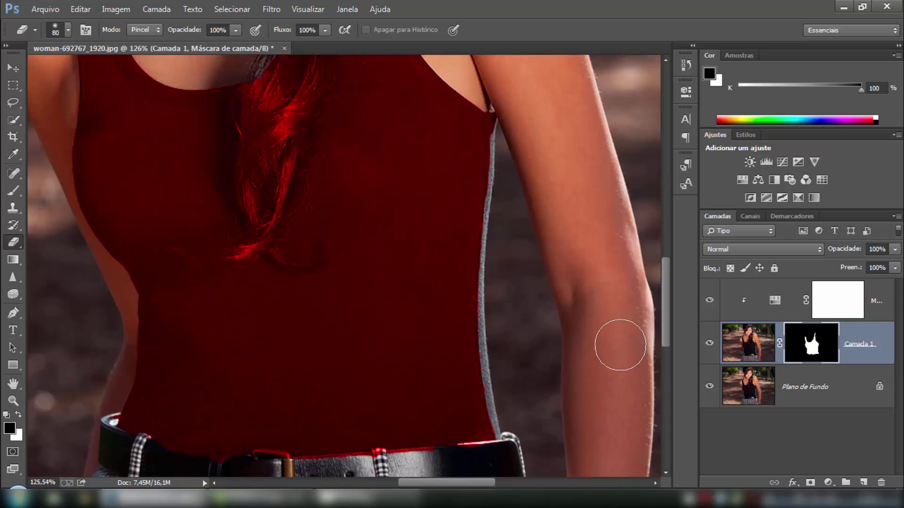
scroll(659, 320, down, 3)
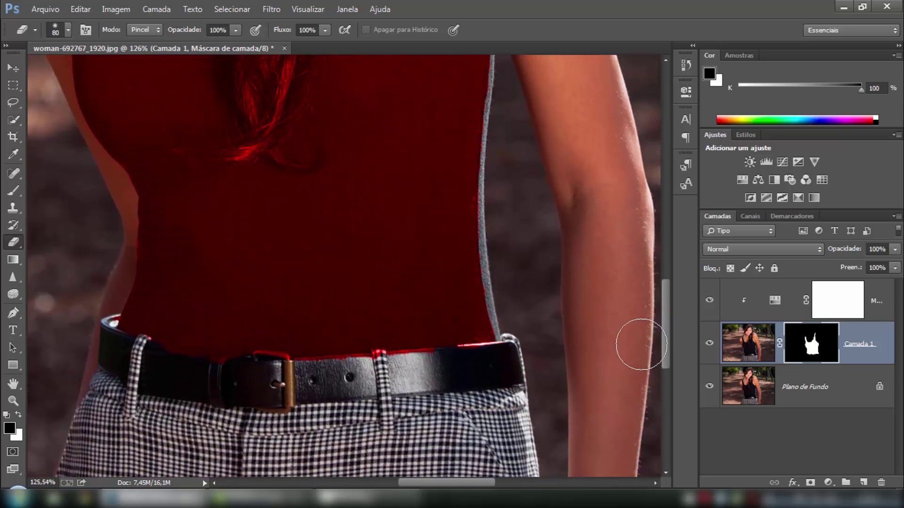
key(x)
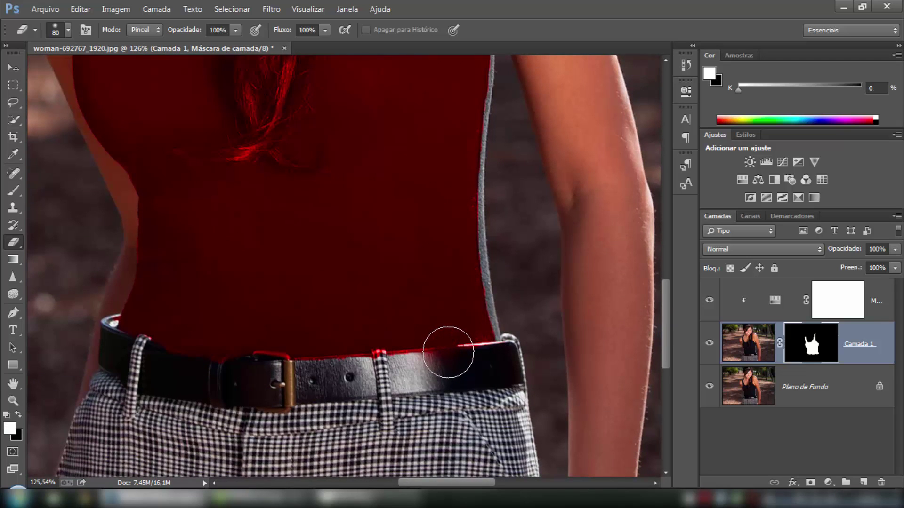
key(bracketleft)
key(bracketleft)
key(bracketleft)
key(bracketleft)
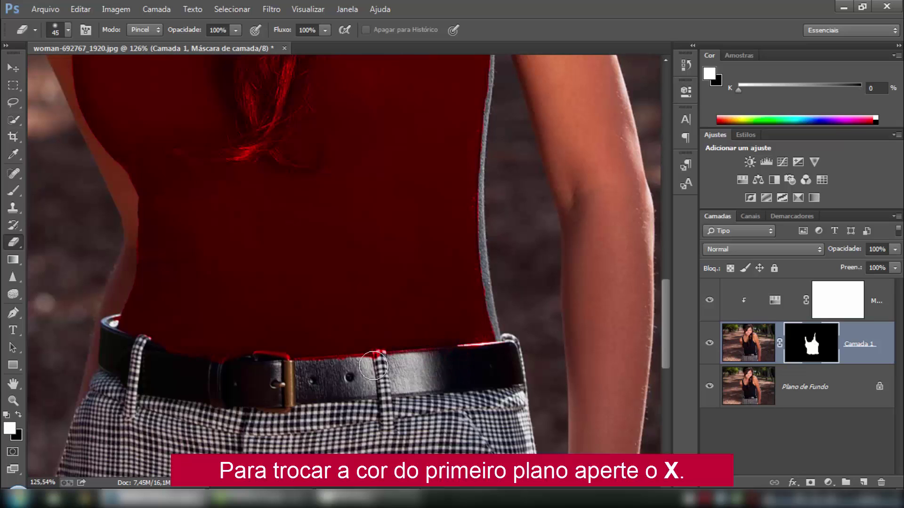
mouse_move(318, 368)
mouse_down()
mouse_move(126, 349)
mouse_move(286, 370)
mouse_move(490, 355)
mouse_up()
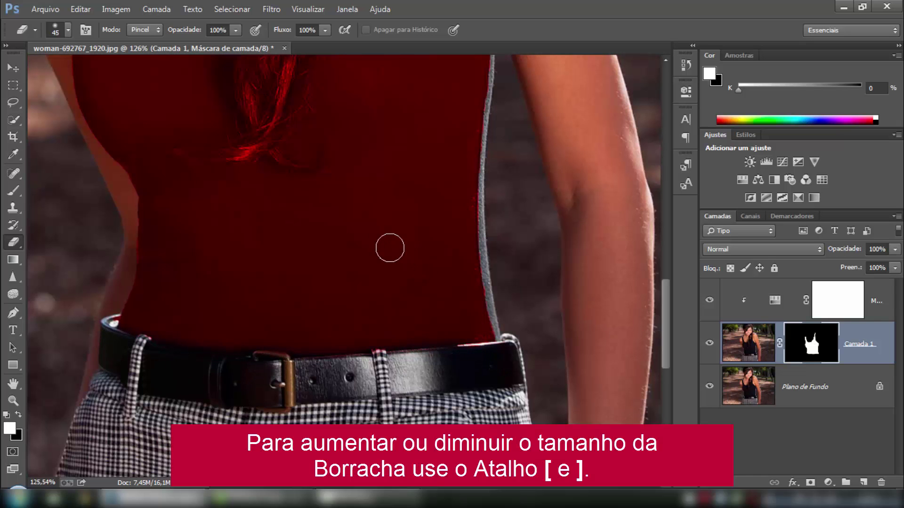
Clear the red tint from the braid lying over the tank top, including its tip
scroll(389, 246, down, 3)
scroll(361, 231, down, 2)
drag(666, 310, 660, 277)
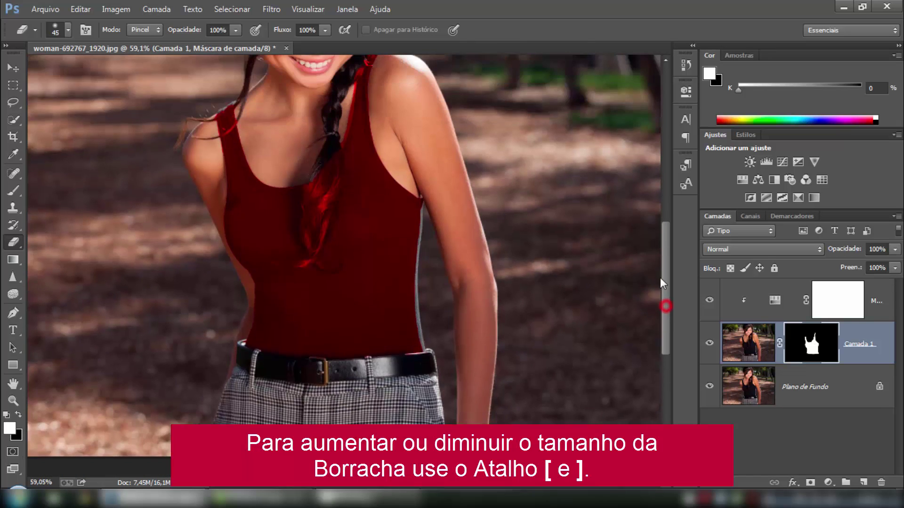
scroll(460, 303, up, 3)
mouse_move(308, 207)
mouse_down()
mouse_move(319, 258)
mouse_move(337, 179)
mouse_move(307, 227)
mouse_move(292, 298)
mouse_move(304, 345)
mouse_move(313, 208)
mouse_up()
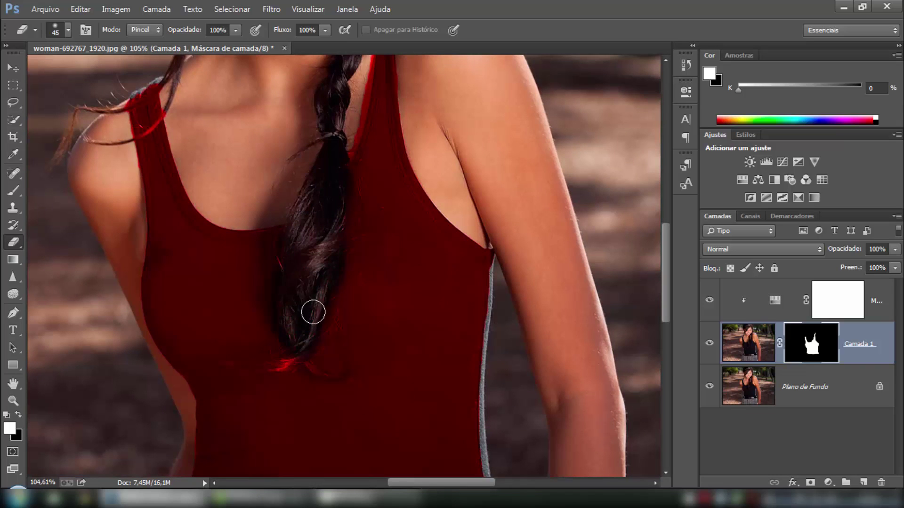
mouse_move(269, 368)
mouse_down()
mouse_move(307, 353)
mouse_move(312, 369)
mouse_up()
Erase the red from the hair strand crossing the shoulder strap
scroll(292, 207, down, 3)
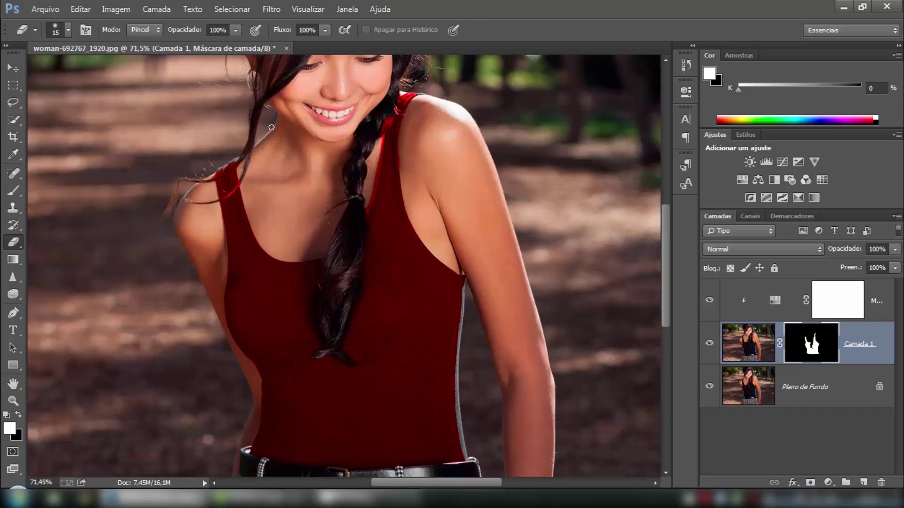
scroll(242, 175, up, 5)
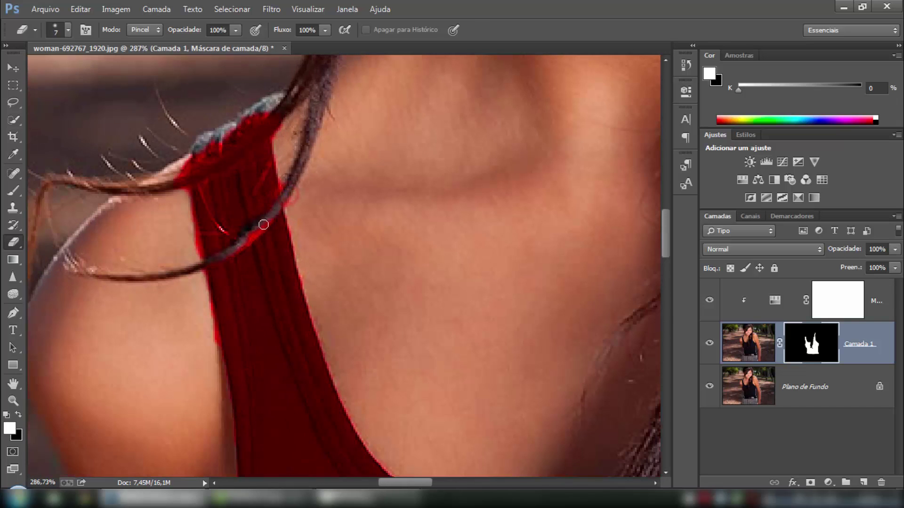
drag(286, 114, 162, 182)
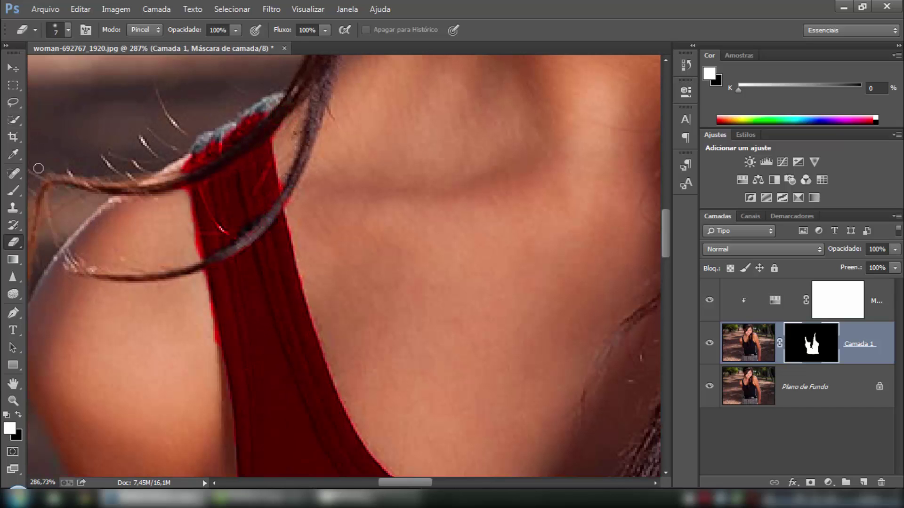
scroll(510, 313, down, 2)
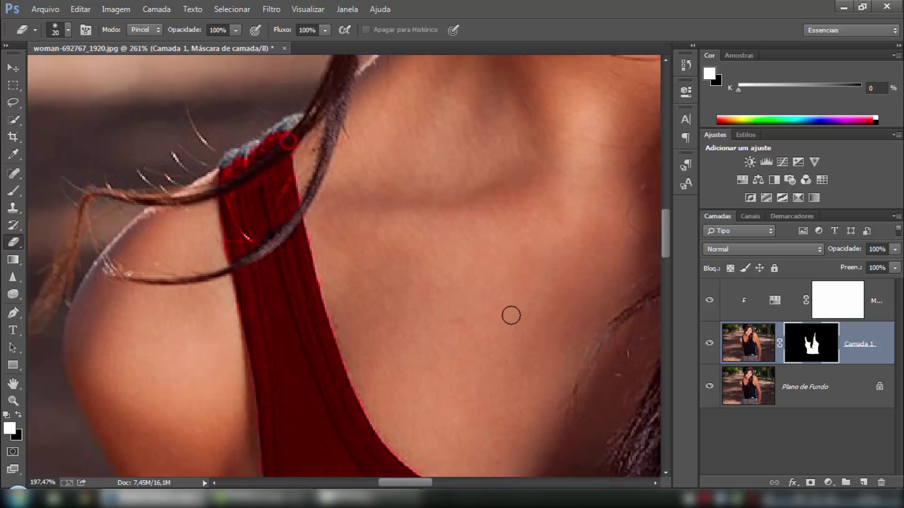
scroll(656, 313, down, 2)
scroll(607, 306, up, 3)
scroll(397, 320, up, 1)
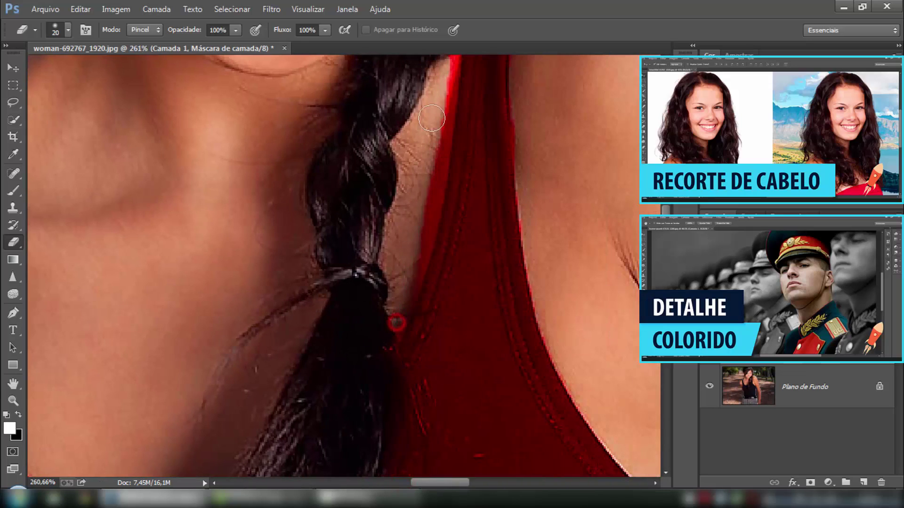
Zoom out to review the whole woman with the red top, then switch to the Move tool
scroll(499, 188, up, 5)
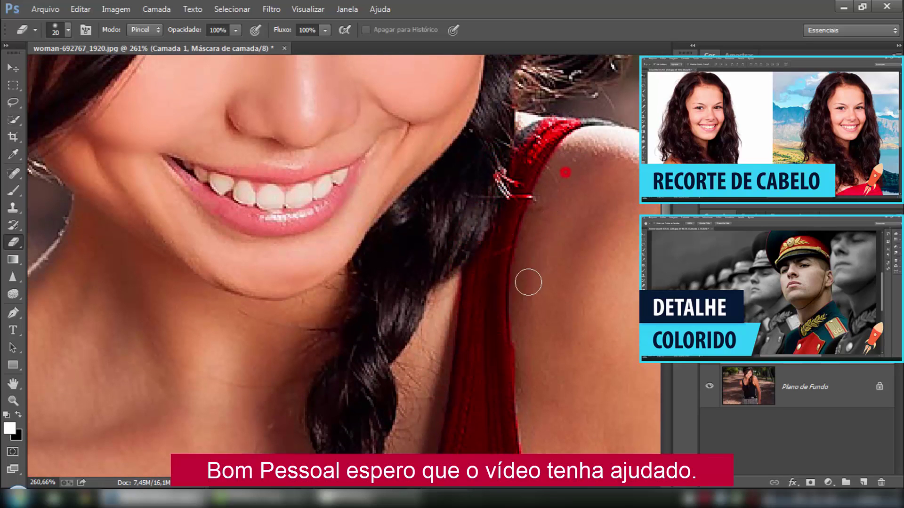
scroll(528, 278, down, 3)
scroll(424, 292, down, 3)
scroll(367, 301, up, 1)
key(v)
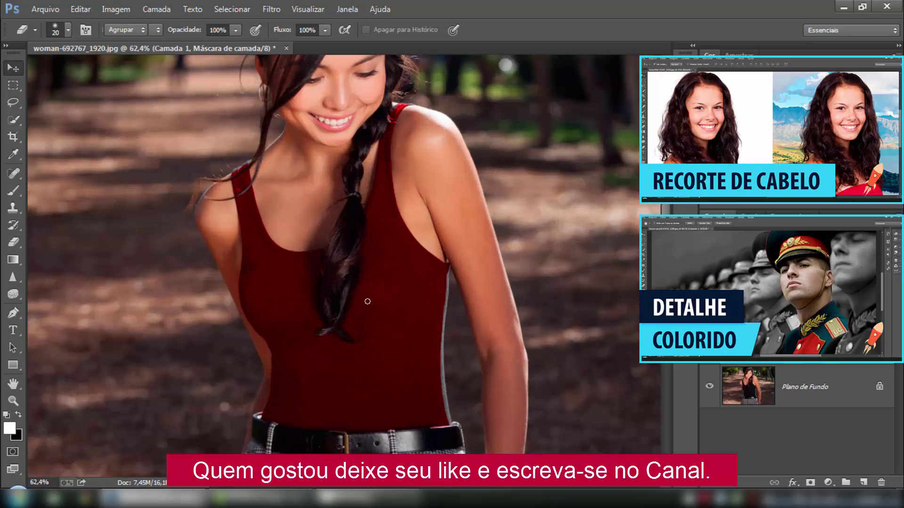